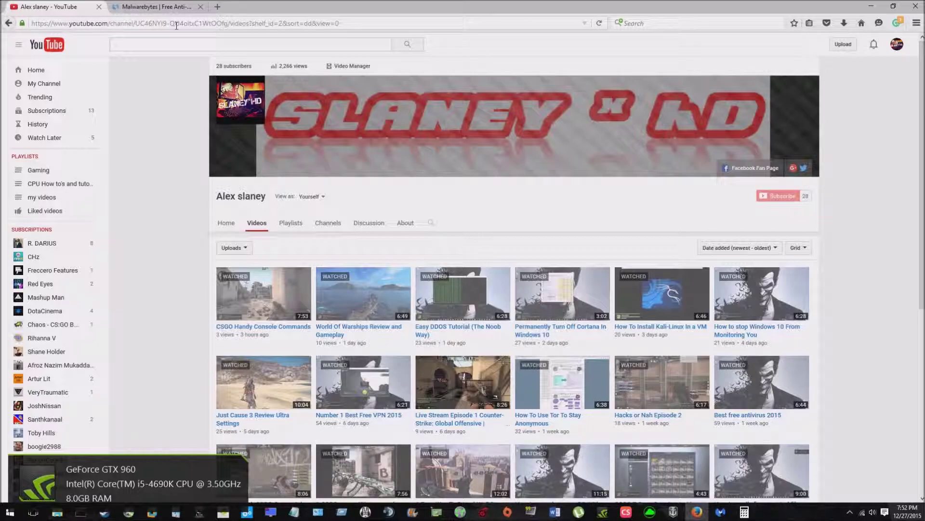
Switch to the Malwarebytes website tab in Firefox.
left_click(150, 9)
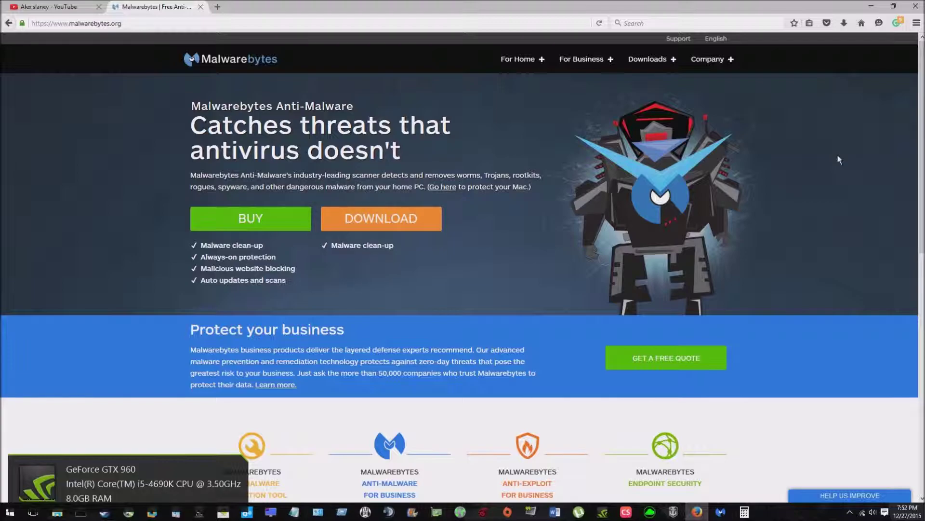
Search Google for 'best malware removal' in a new tab.
left_click(217, 7)
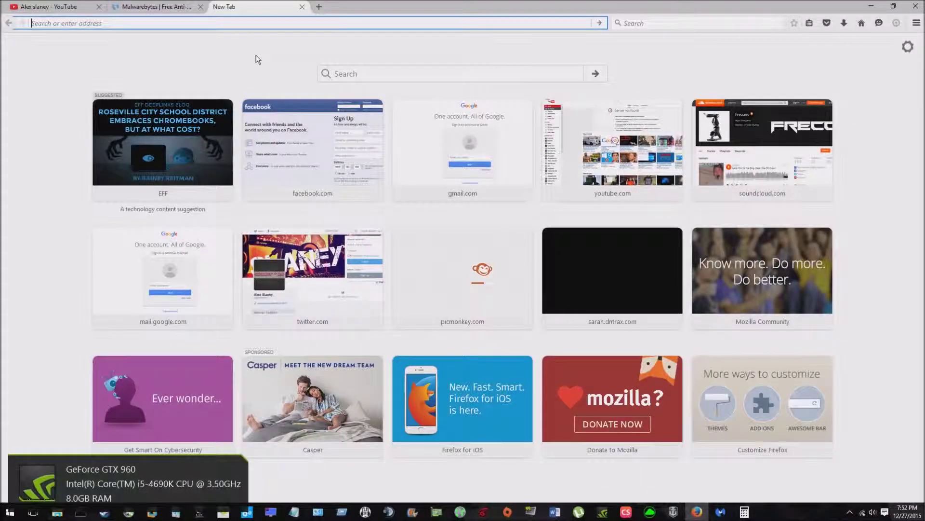
type("goo")
key("Return")
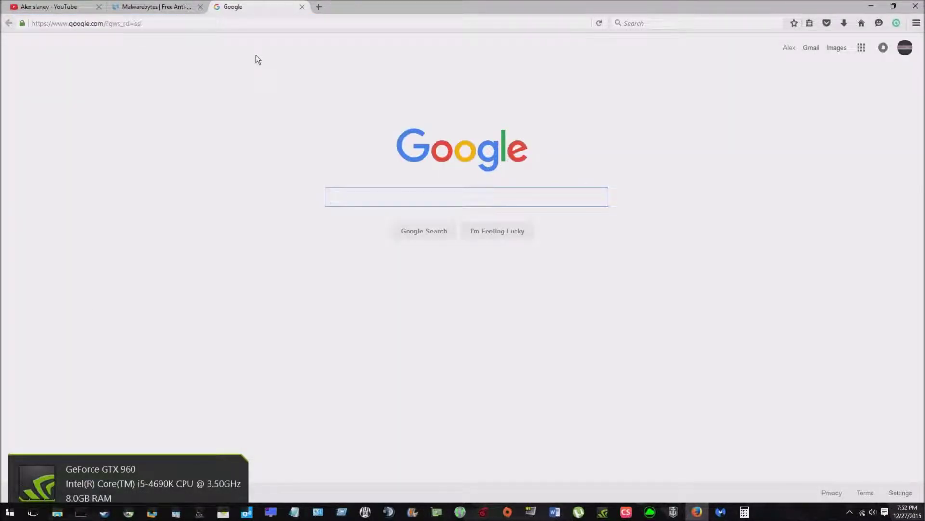
type("best ma")
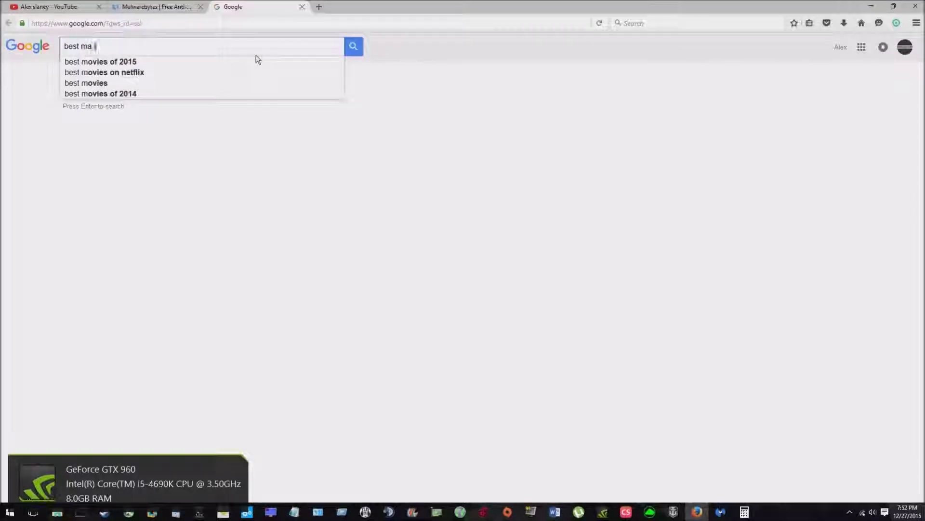
type("lware removal")
key("Return")
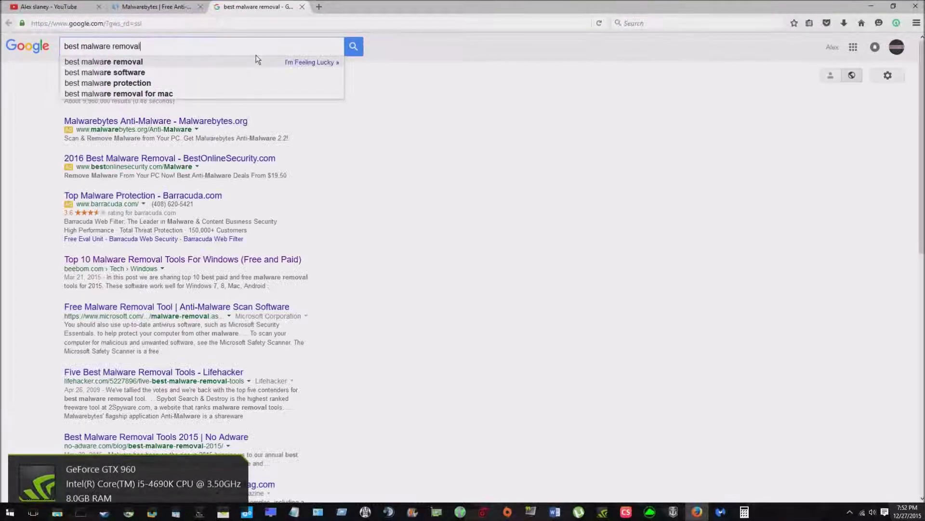
Skim Beebom's Top 10 Malware Removal Tools article, dismiss its giveaway popup, and close the tab.
left_click(145, 263)
scroll(291, 296, "down", 5)
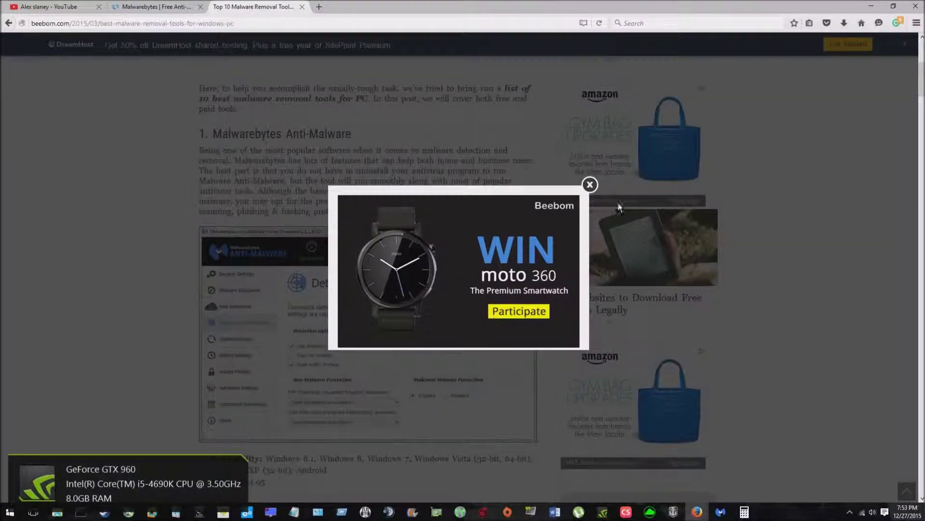
left_click(590, 184)
key("ctrl+w")
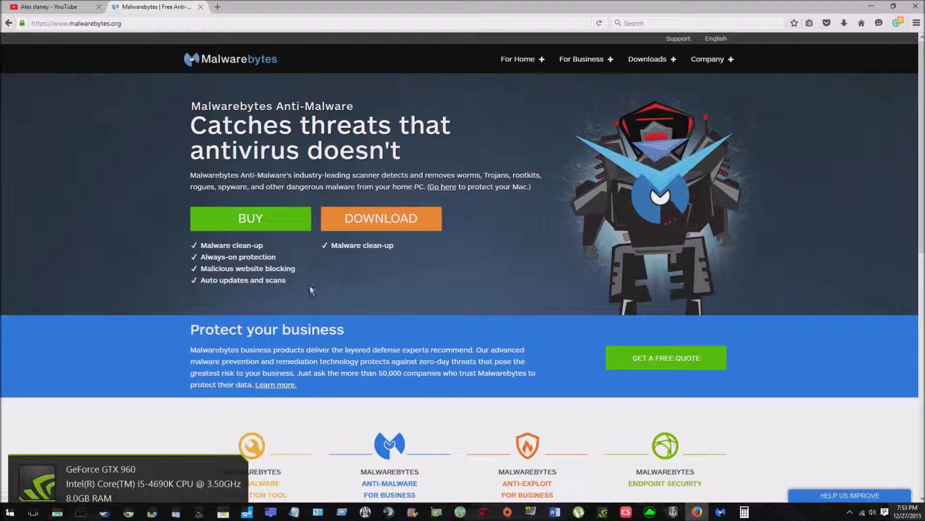
Scroll through the business product cards, then minimize Firefox to reveal the Anti-Malware dashboard.
scroll(311, 289, "down", 5)
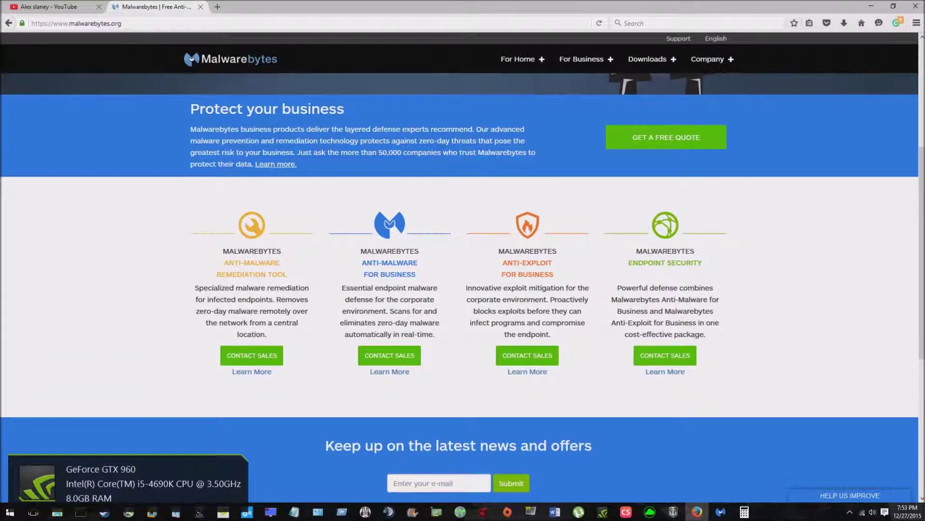
scroll(493, 125, "up", 5)
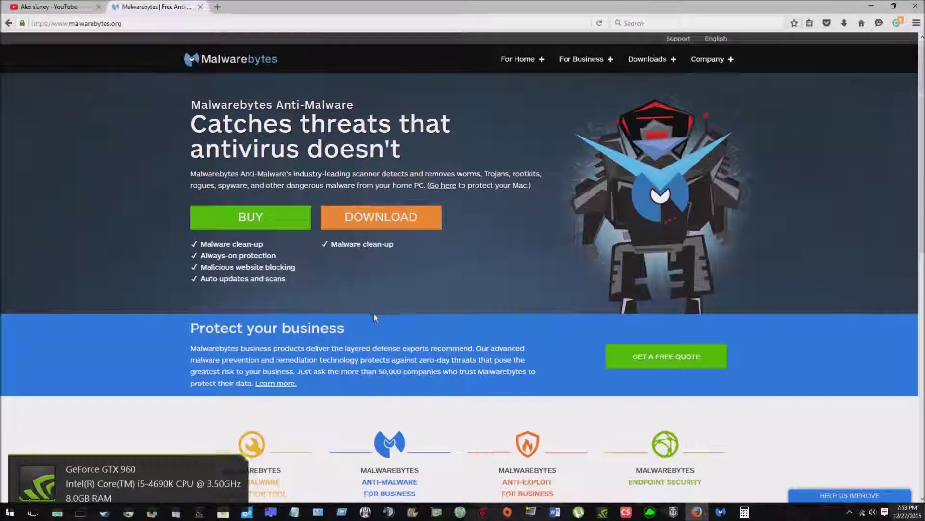
scroll(331, 209, "down", 5)
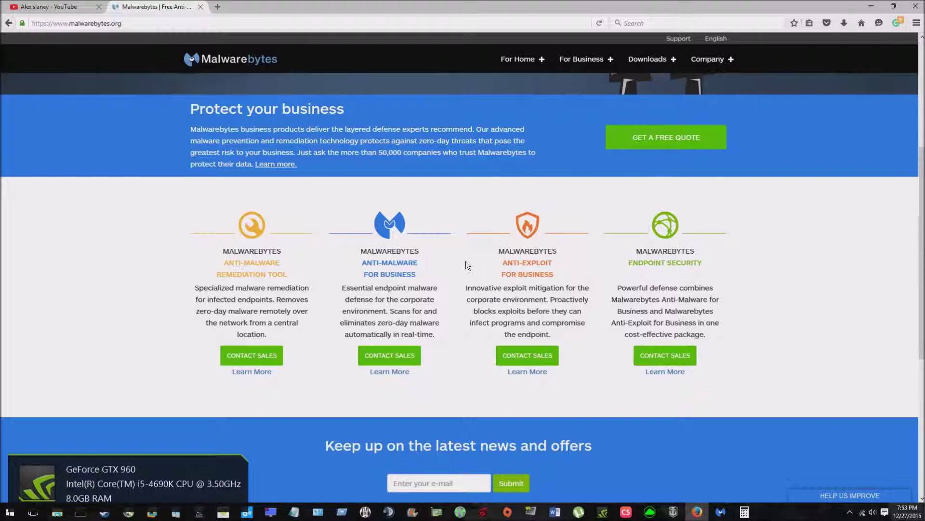
left_click(873, 7)
Glance at the tray's hidden icons, then maximize the Malwarebytes dashboard window.
left_click(849, 512)
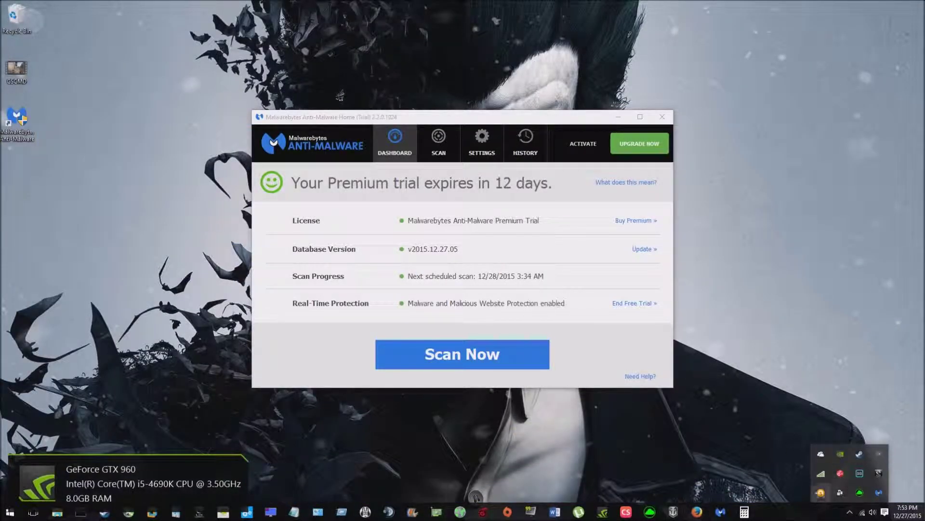
left_click(815, 476)
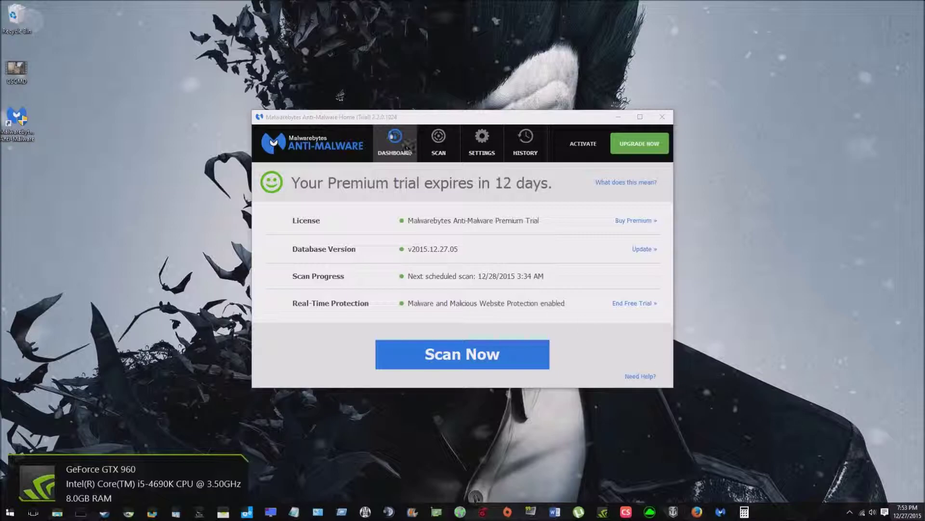
left_click(640, 116)
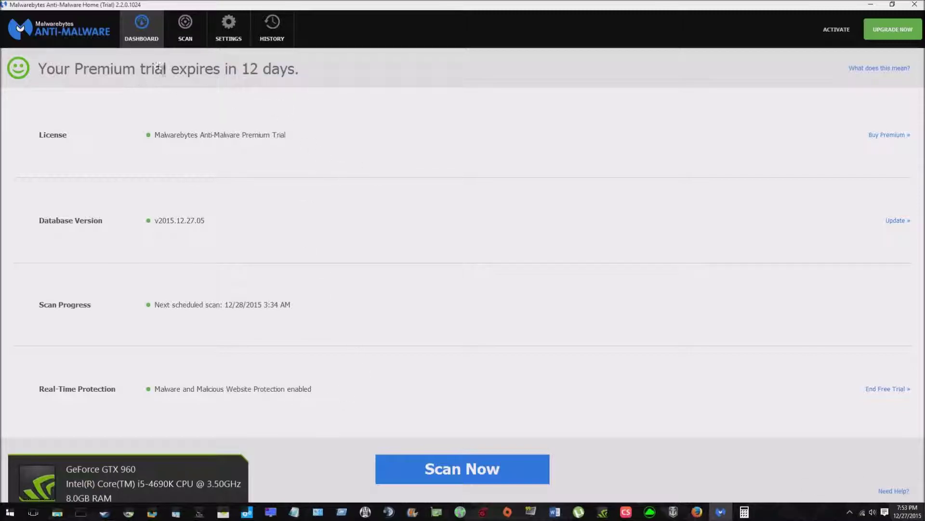
On the Scan tab, compare Custom Scan and Hyper Scan, settling on Threat Scan.
left_click(185, 29)
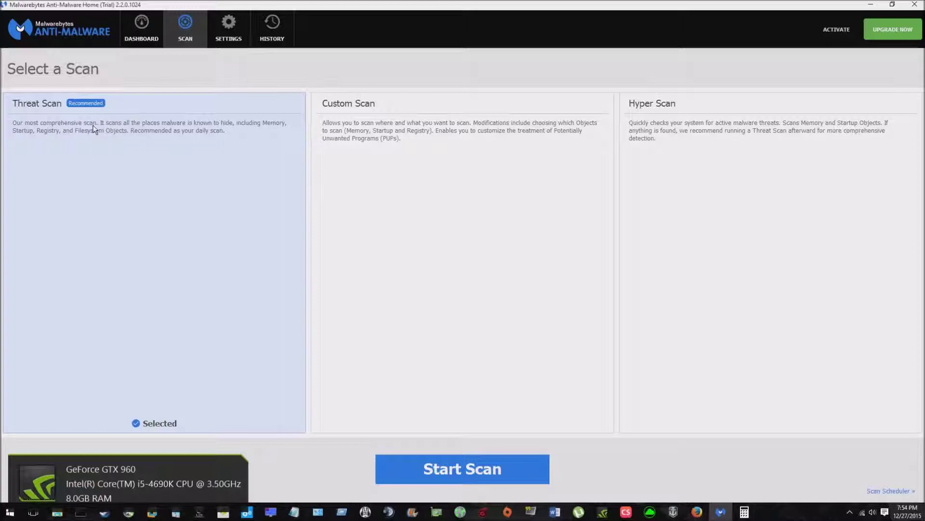
left_click(321, 181)
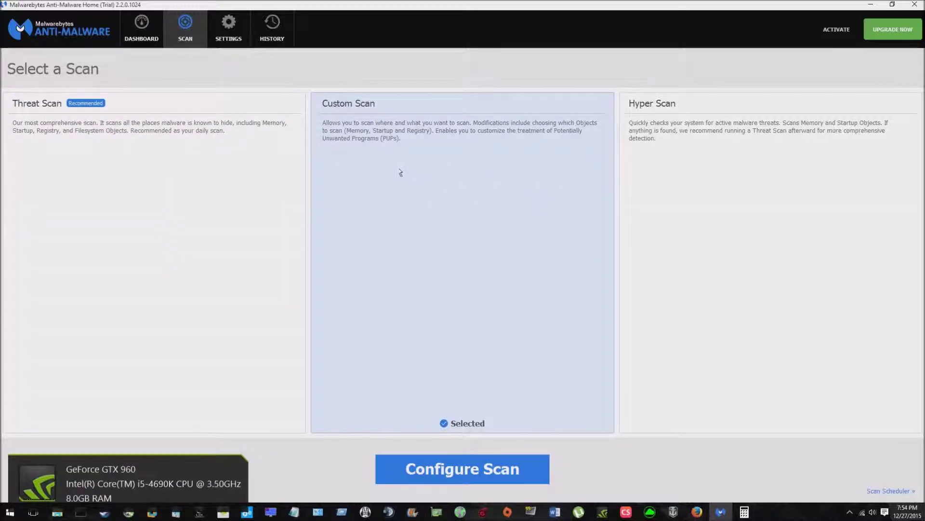
left_click(752, 208)
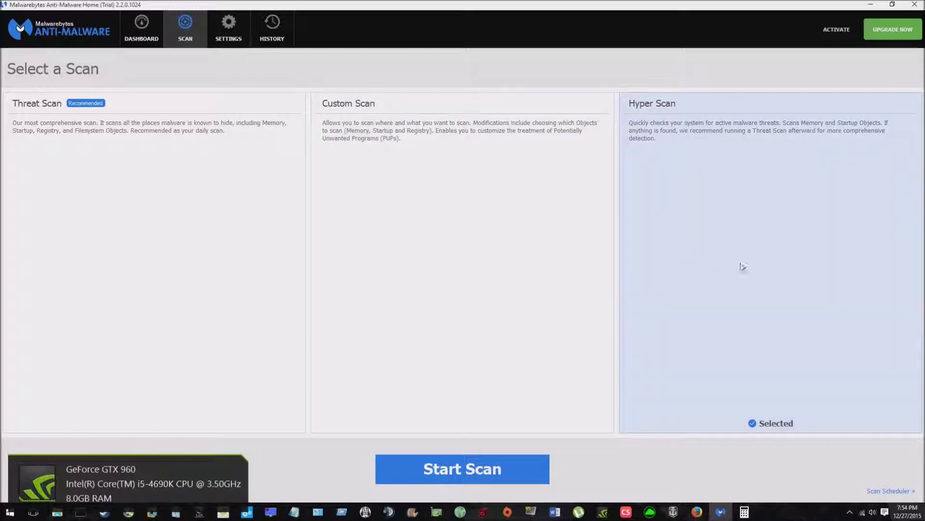
left_click(172, 307)
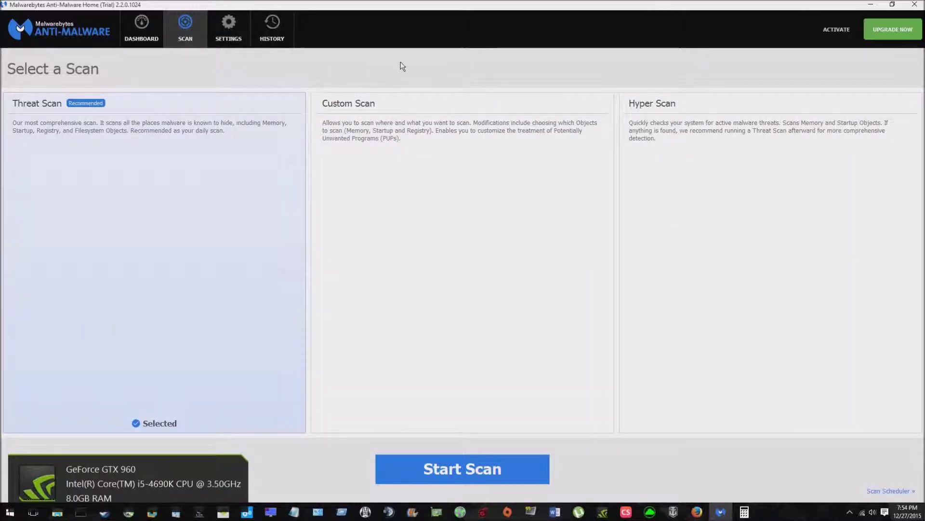
left_click(9, 512)
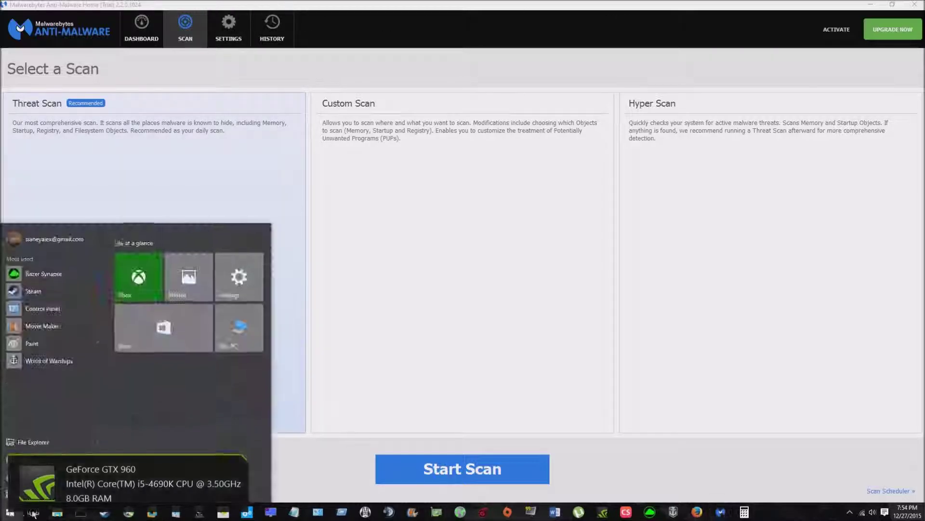
left_click(239, 326)
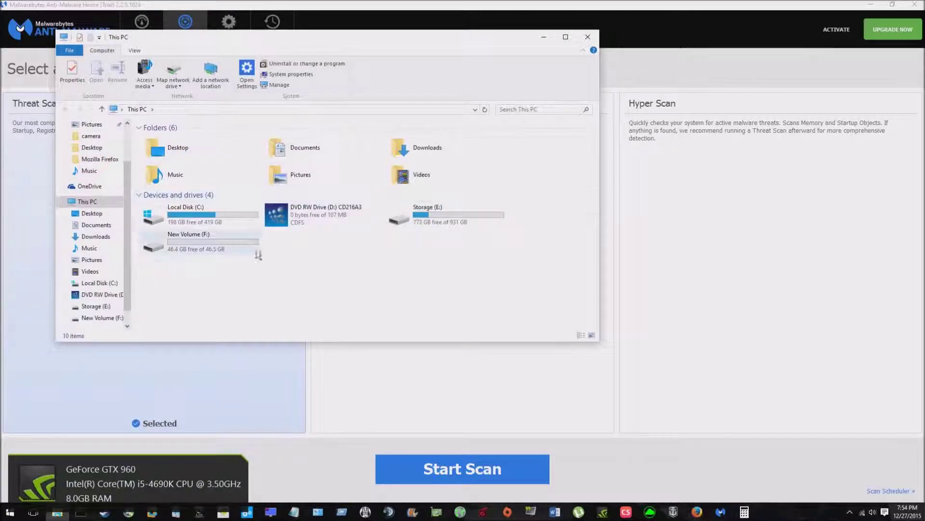
left_click(223, 225)
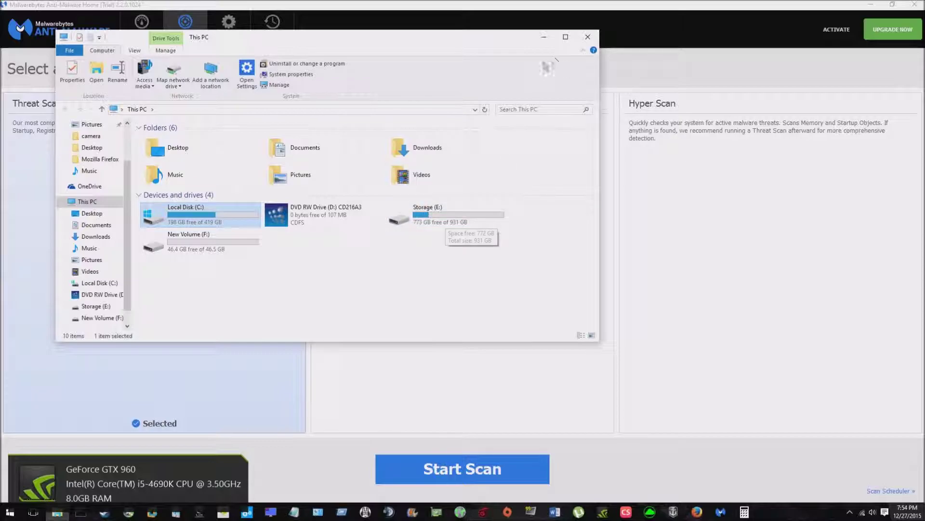
left_click(588, 37)
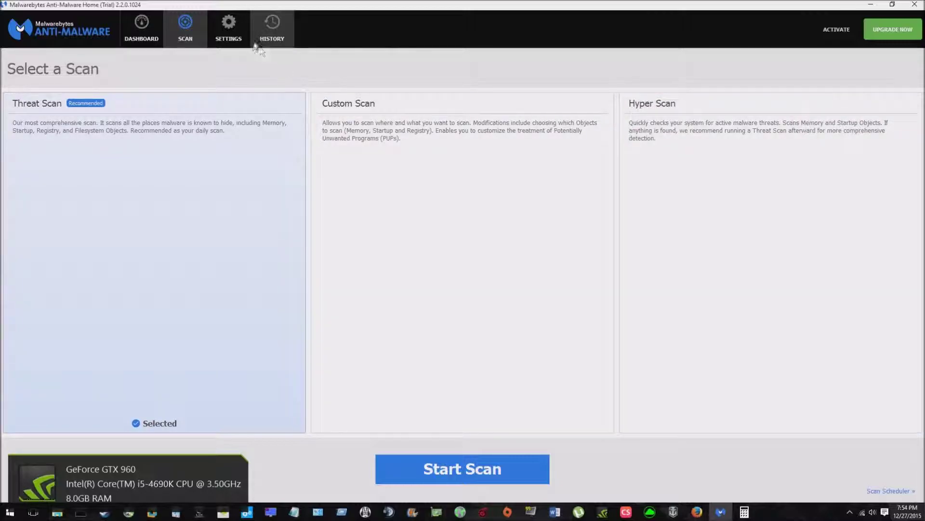
Browse the Malware Exclusions, Web Exclusions, and Detection and Protection settings pages.
left_click(229, 29)
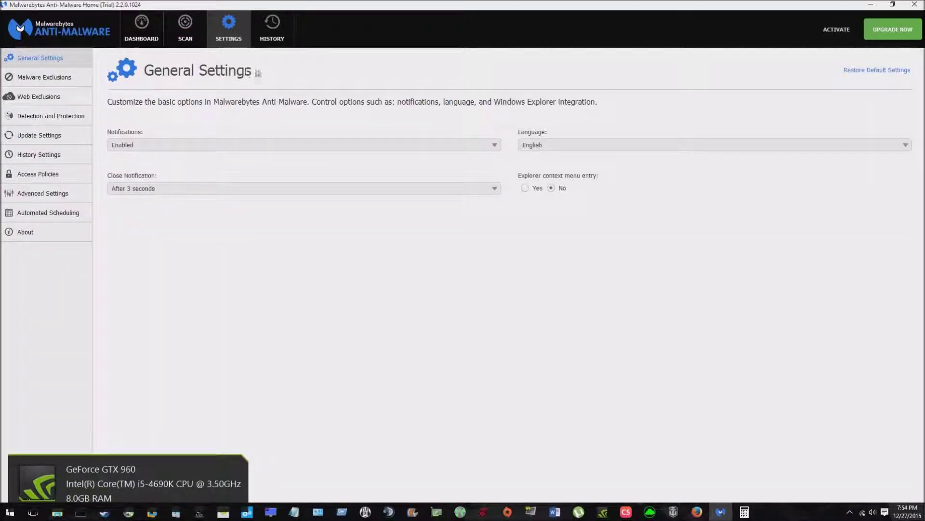
left_click(44, 76)
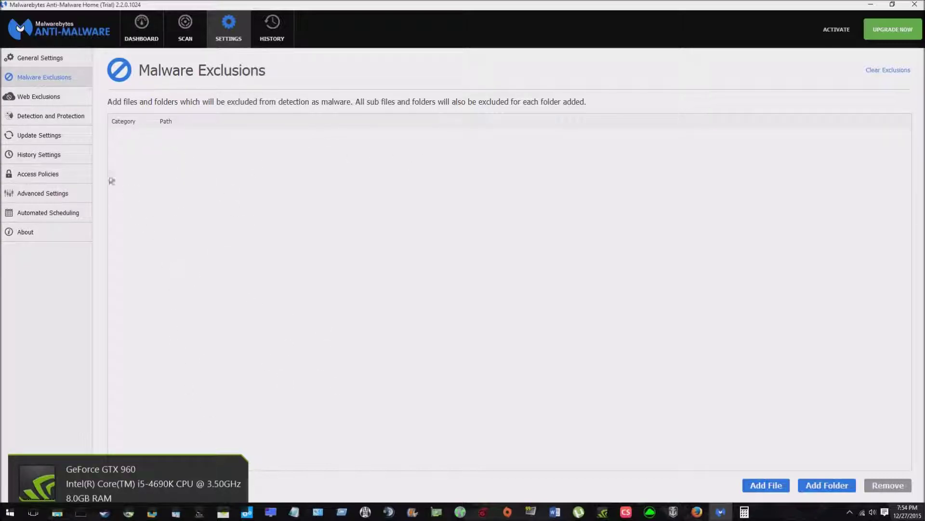
left_click(52, 98)
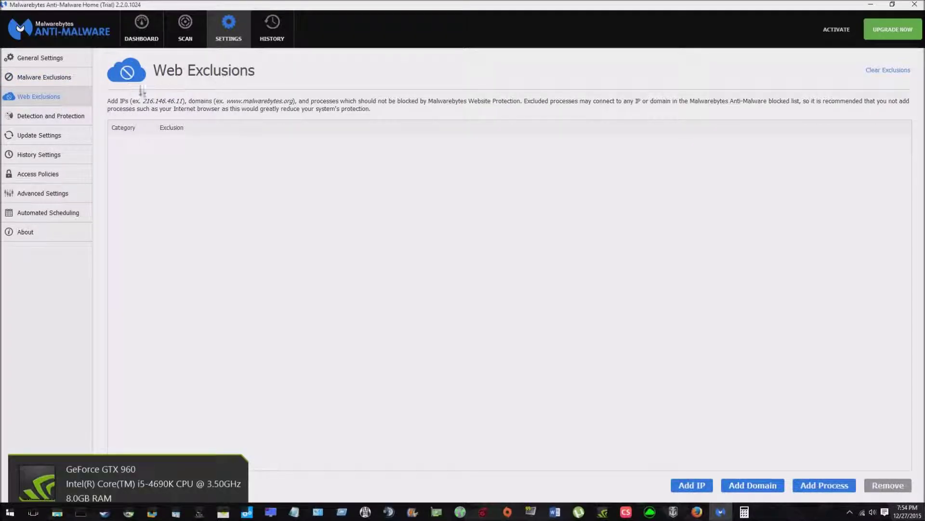
left_click(87, 118)
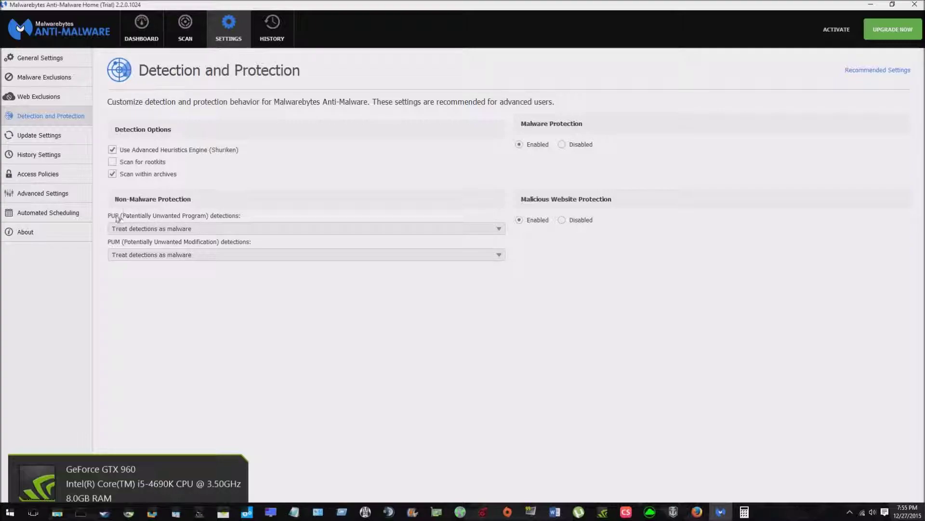
Keep both PUP and PUM detections treated as malware.
left_click(258, 230)
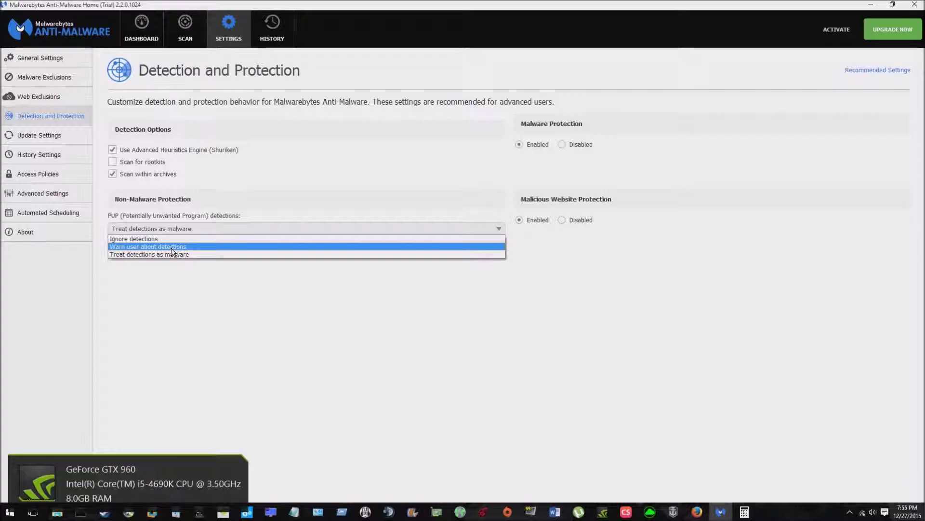
left_click(212, 254)
left_click(213, 254)
left_click(212, 256)
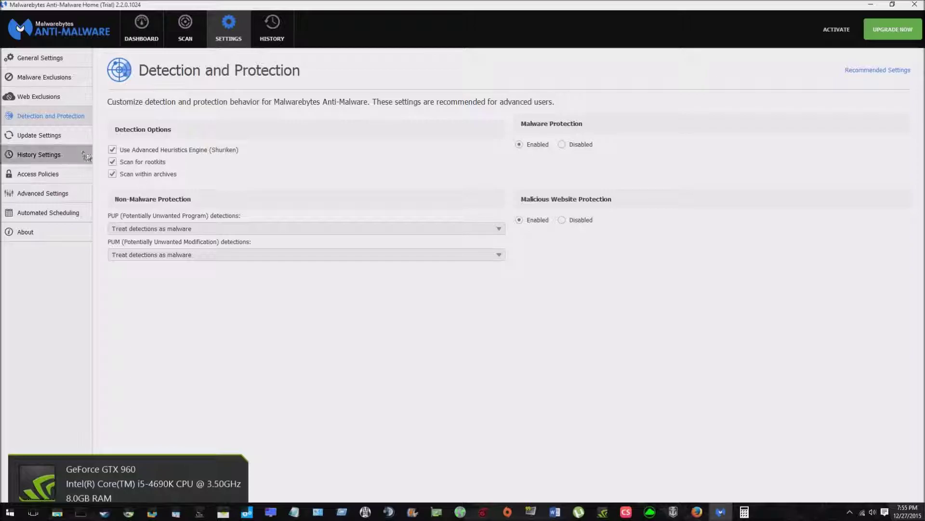
Browse Update, History, Access Policies, Advanced, Scheduling, About and General settings, then the empty Quarantine.
left_click(53, 135)
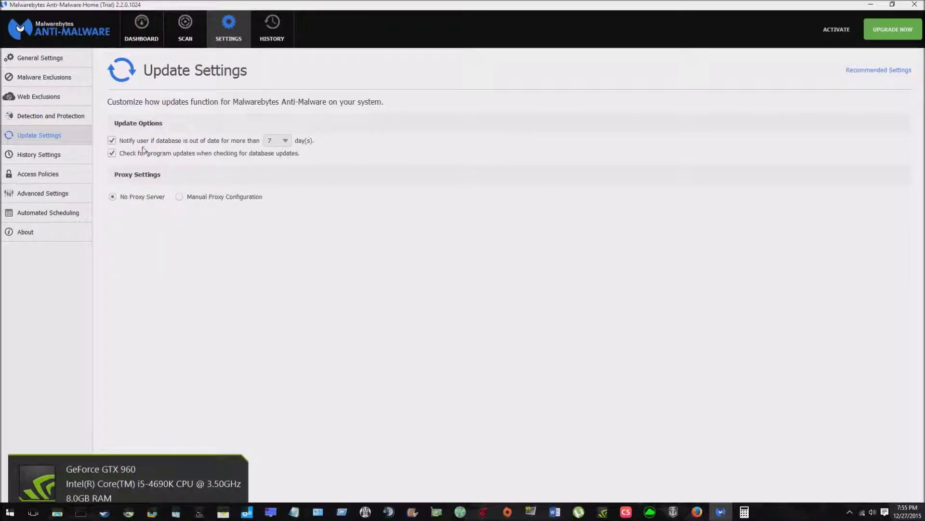
left_click(68, 159)
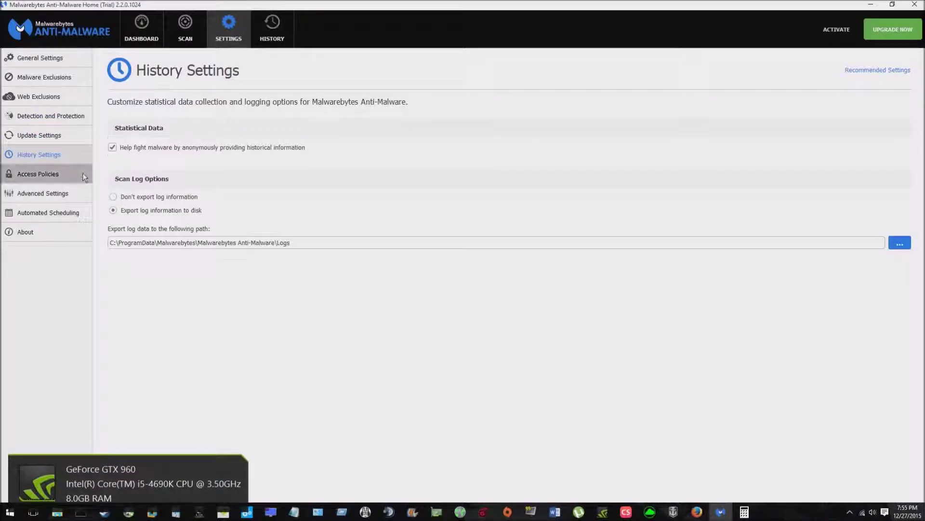
left_click(48, 174)
left_click(62, 194)
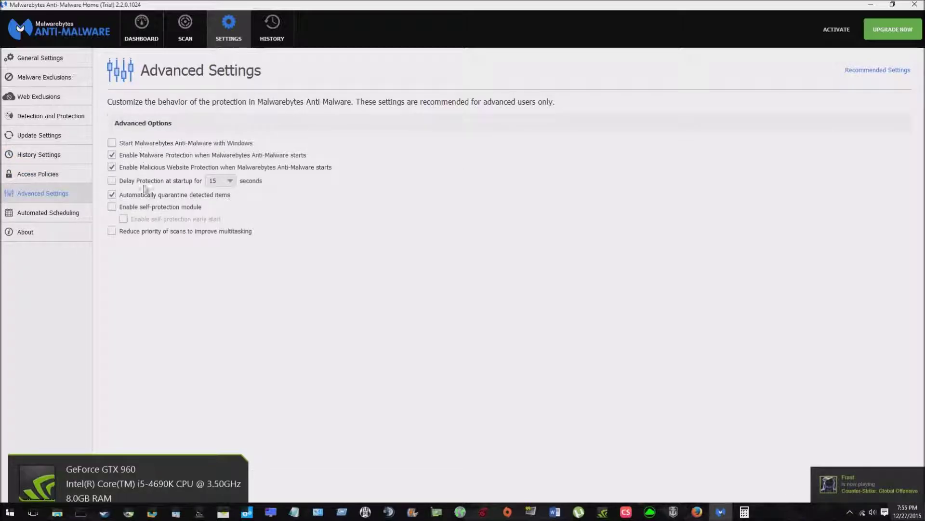
left_click(59, 217)
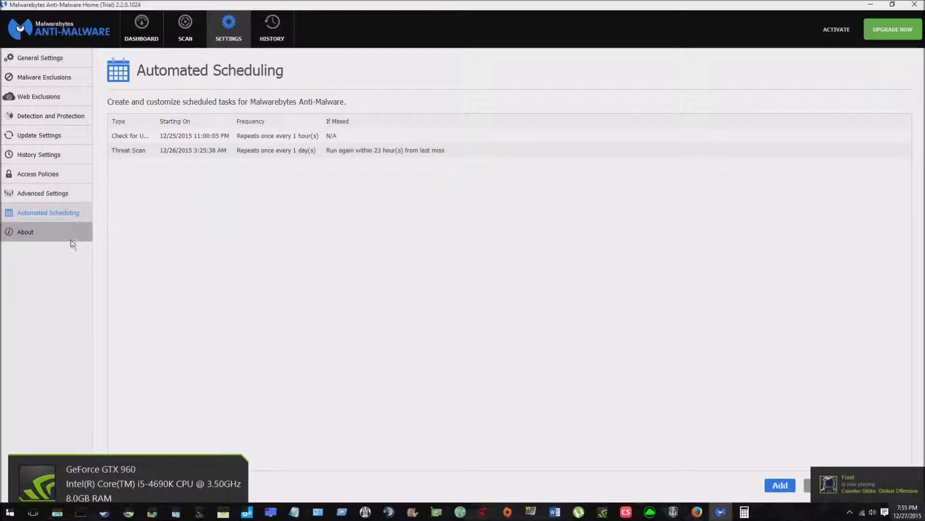
left_click(34, 233)
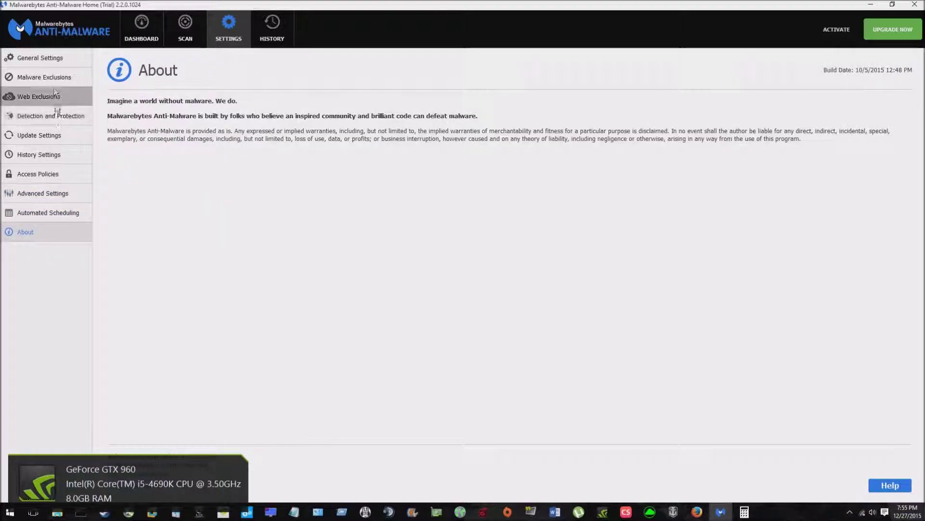
left_click(44, 61)
left_click(268, 36)
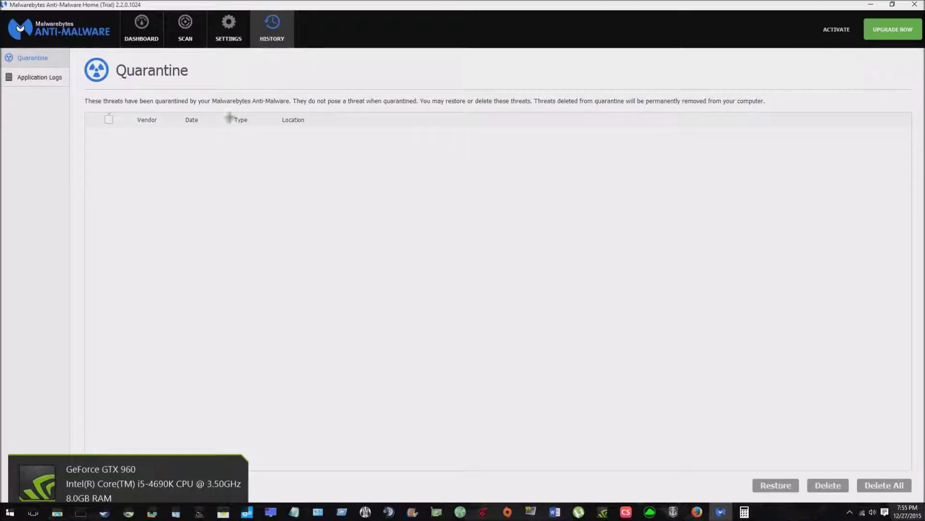
Select Hyper Scan on the Scan tab and start it.
left_click(183, 35)
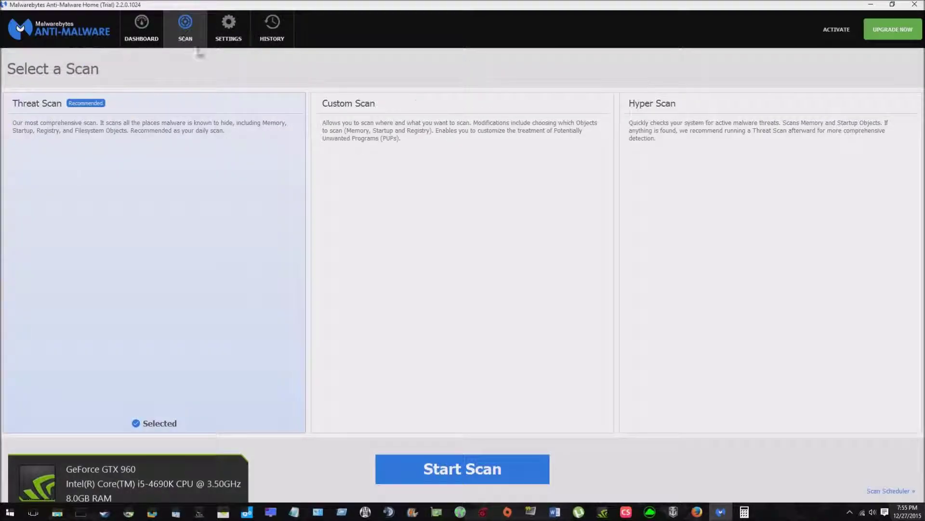
left_click(753, 229)
left_click(510, 468)
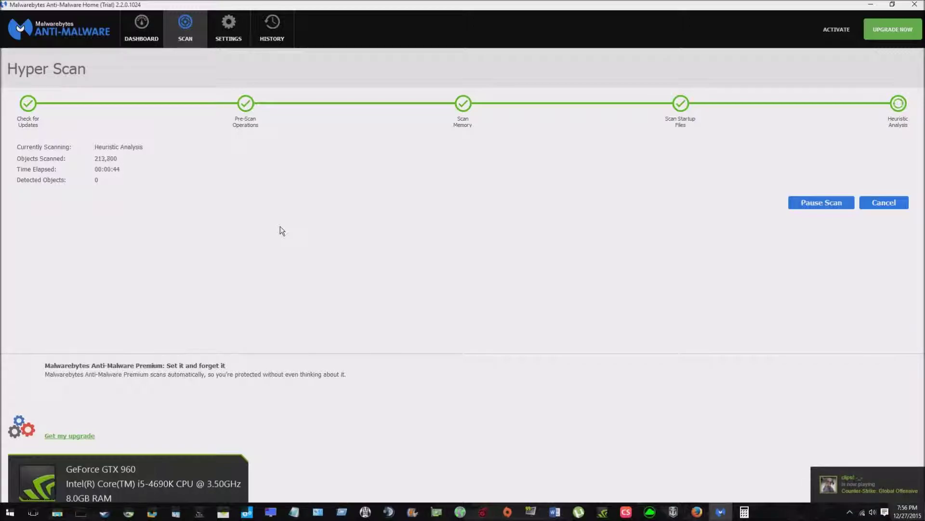
Check the tray's hidden icons while the Hyper Scan completes with 0 threats found.
left_click(850, 511)
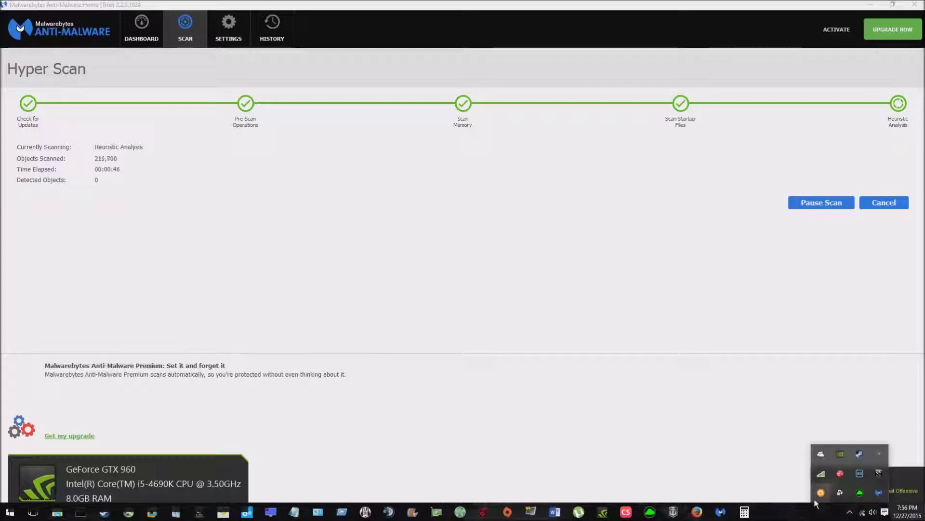
mouse_move(822, 495)
left_click(663, 438)
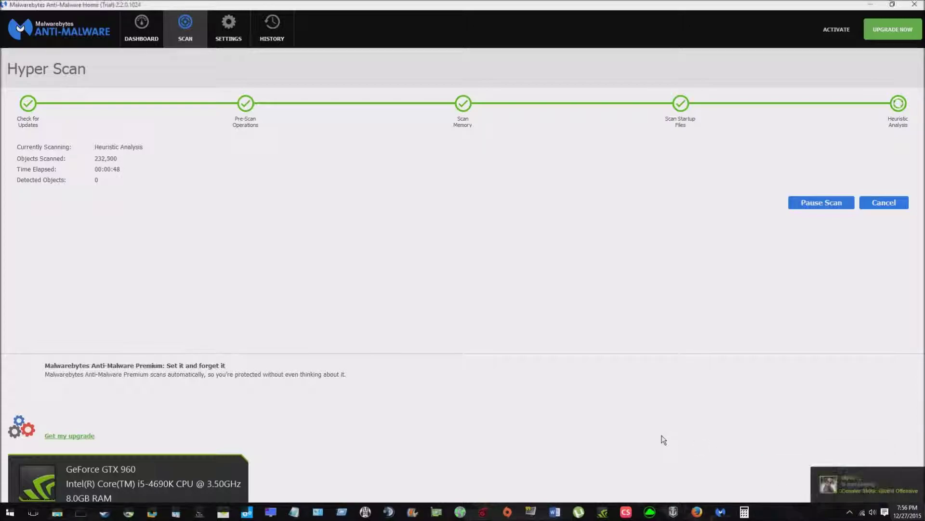
left_click(849, 512)
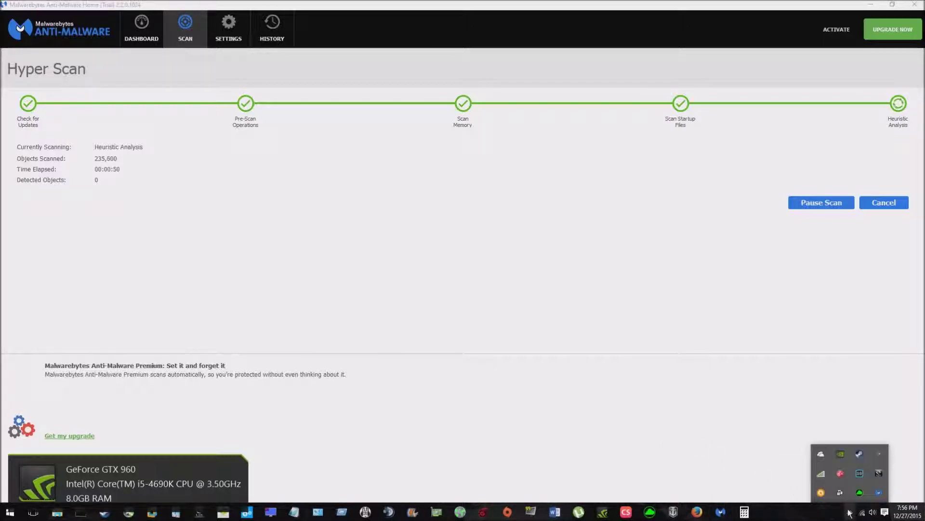
left_click(664, 447)
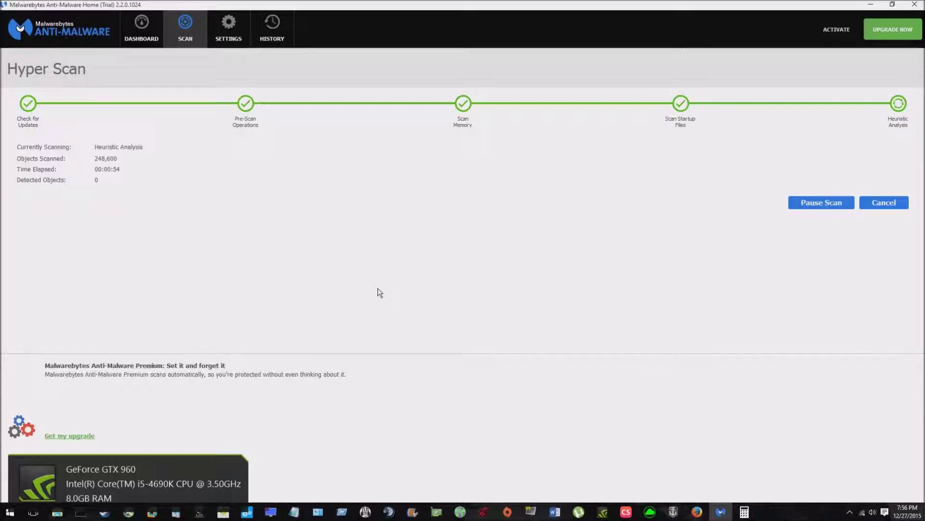
left_click(850, 513)
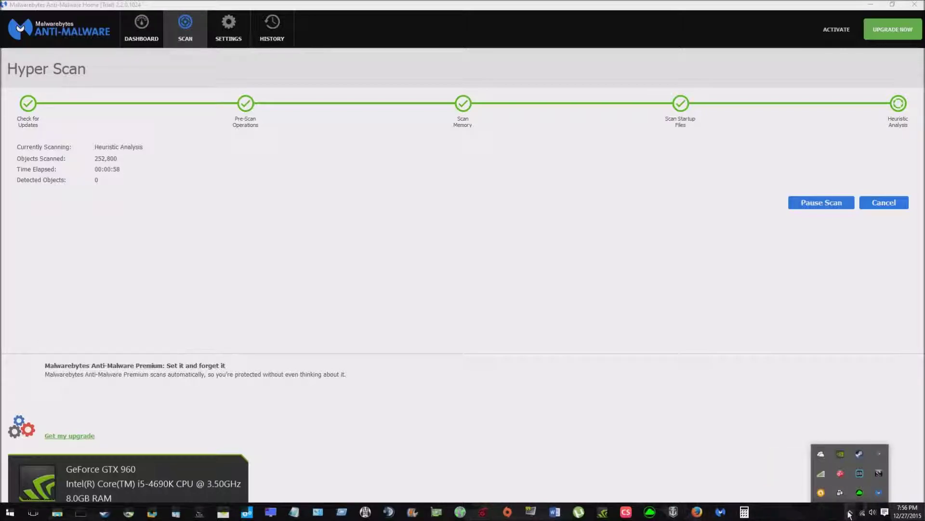
left_click(850, 514)
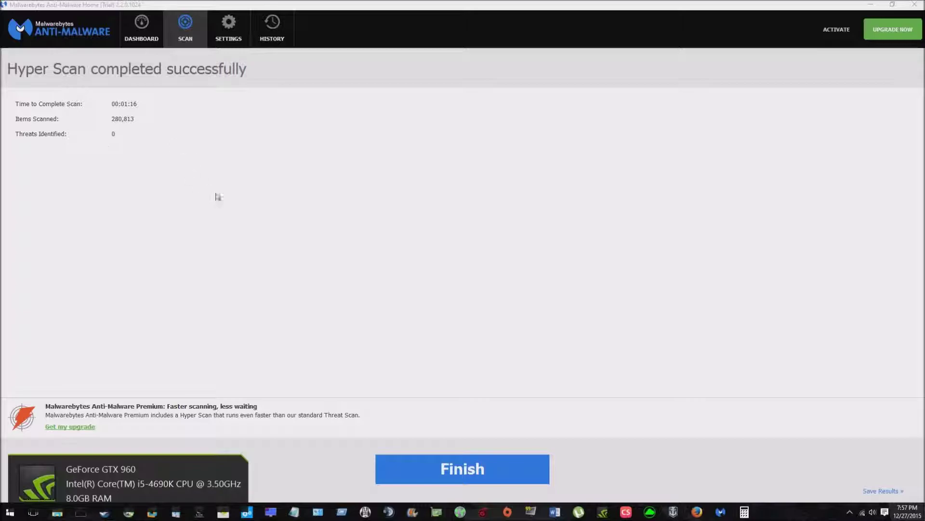
Finish the scan, then review the newest 12/27/2015 7:55 PM scan log in Application Logs.
left_click(464, 472)
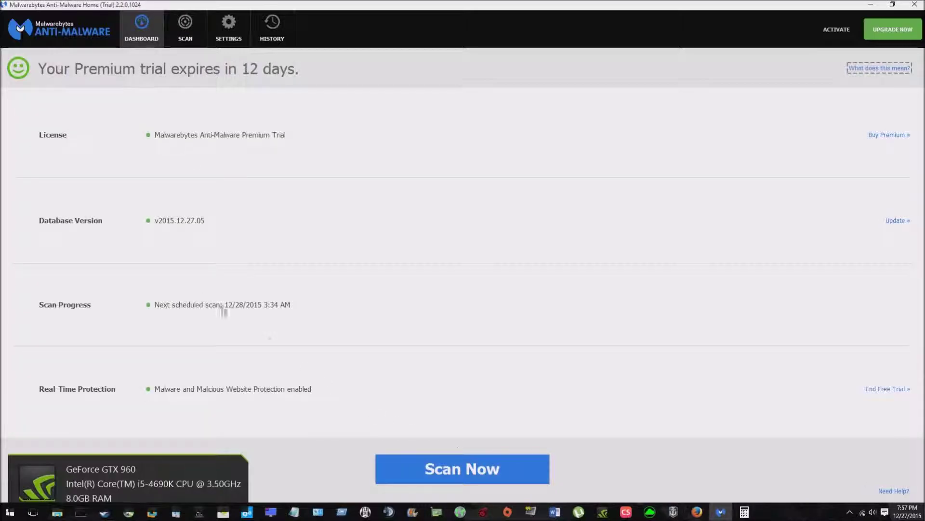
left_click(272, 29)
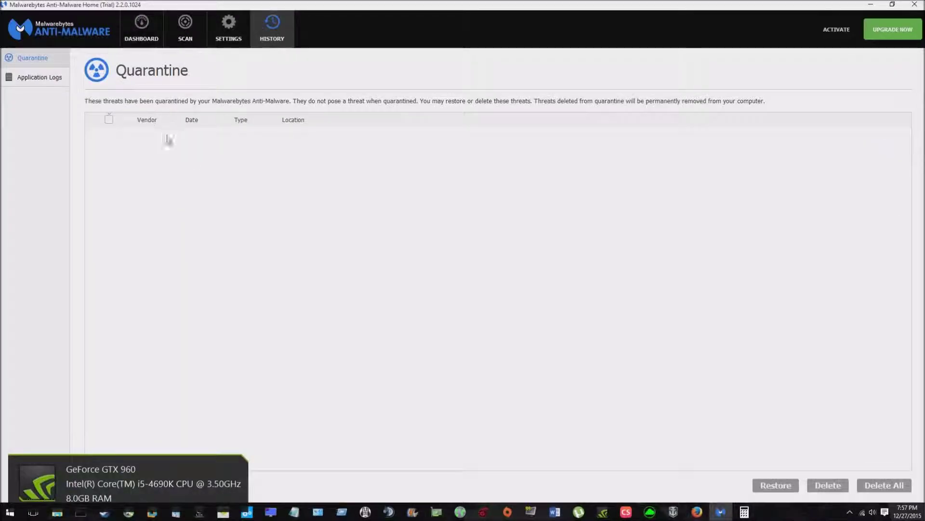
left_click(40, 77)
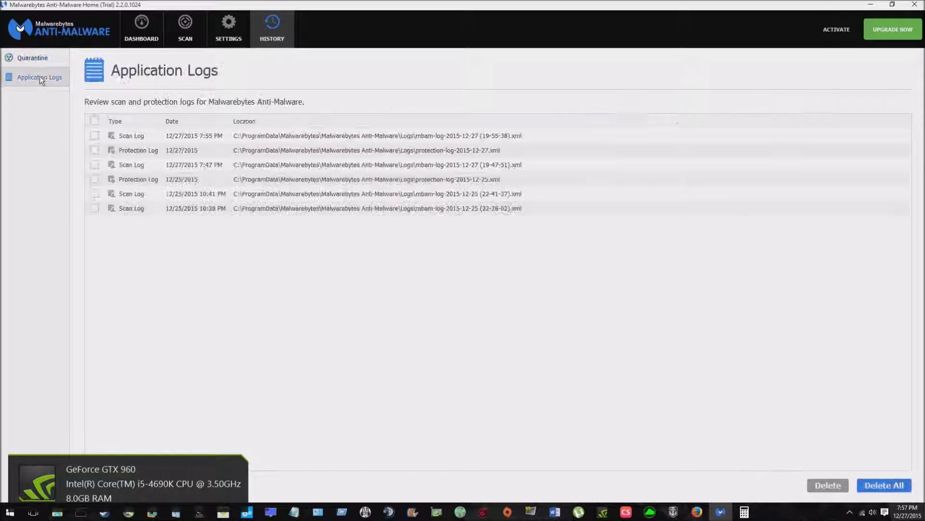
double_click(366, 142)
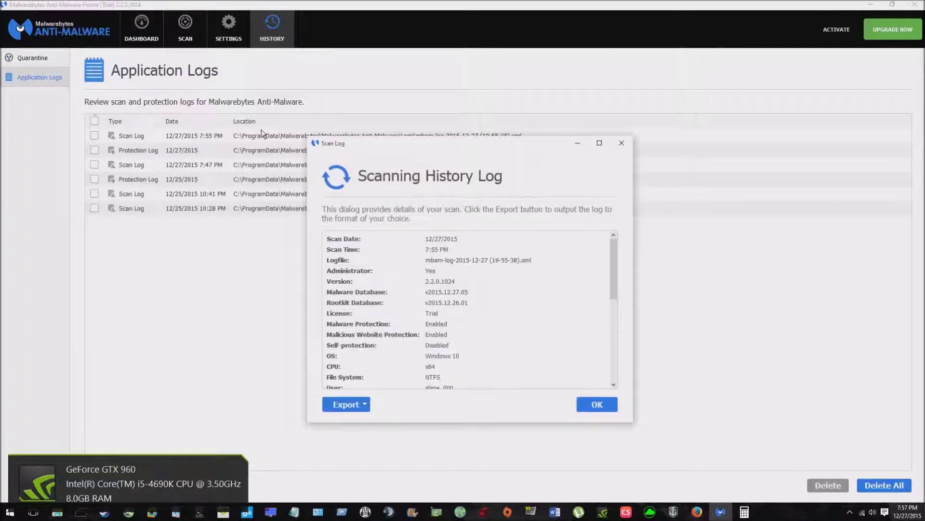
scroll(533, 270, "down", 5)
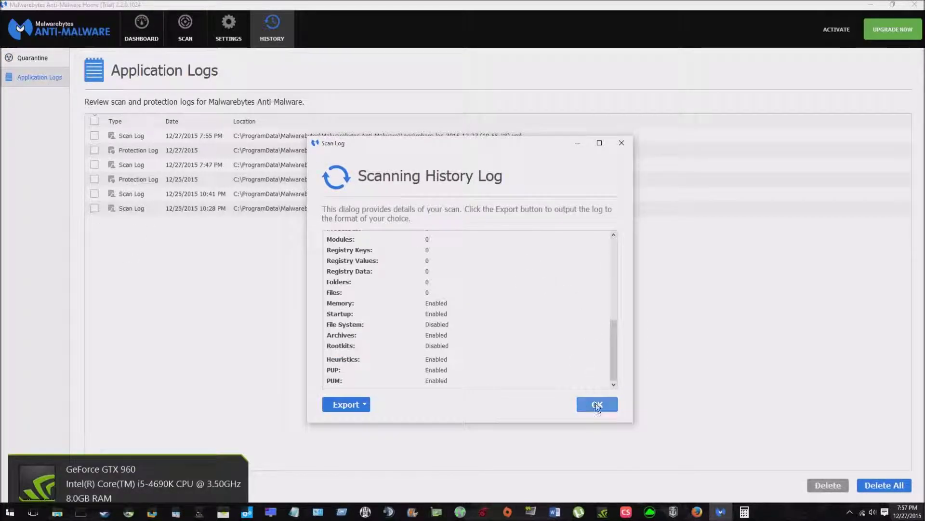
left_click(598, 405)
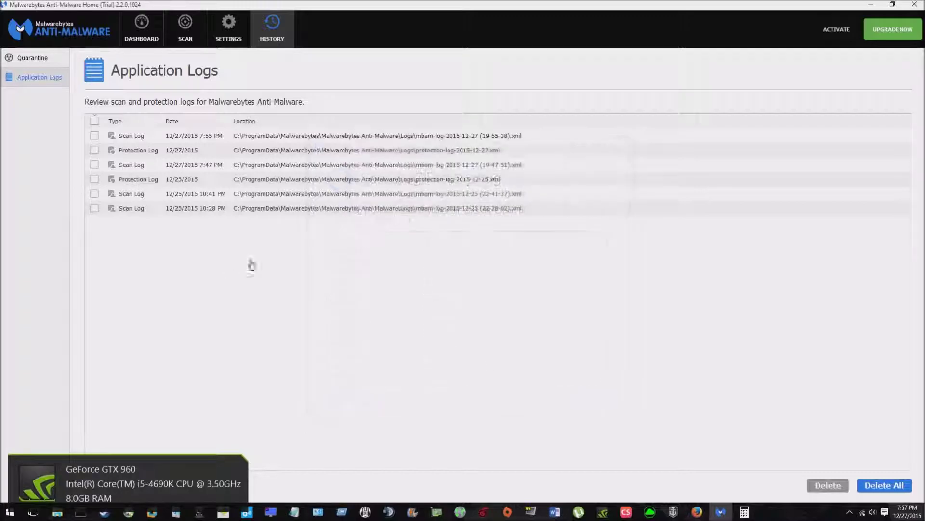
Tick the 12/25/2015 10:28 PM scan log and open it to scroll through its PUP.Optional.OpenCandy detections.
left_click(94, 208)
double_click(256, 212)
scroll(473, 322, "down", 10)
scroll(523, 362, "up", 10)
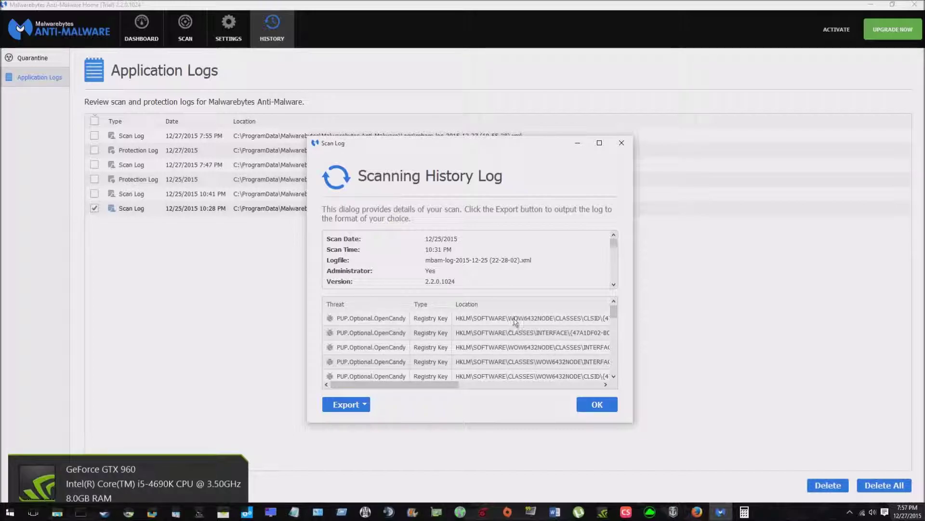
scroll(529, 371, "down", 1)
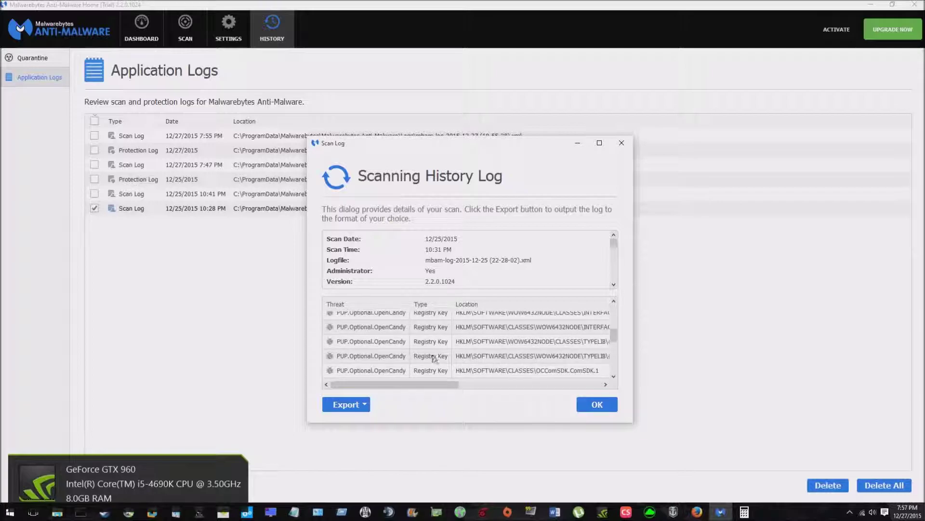
scroll(436, 353, "down", 10)
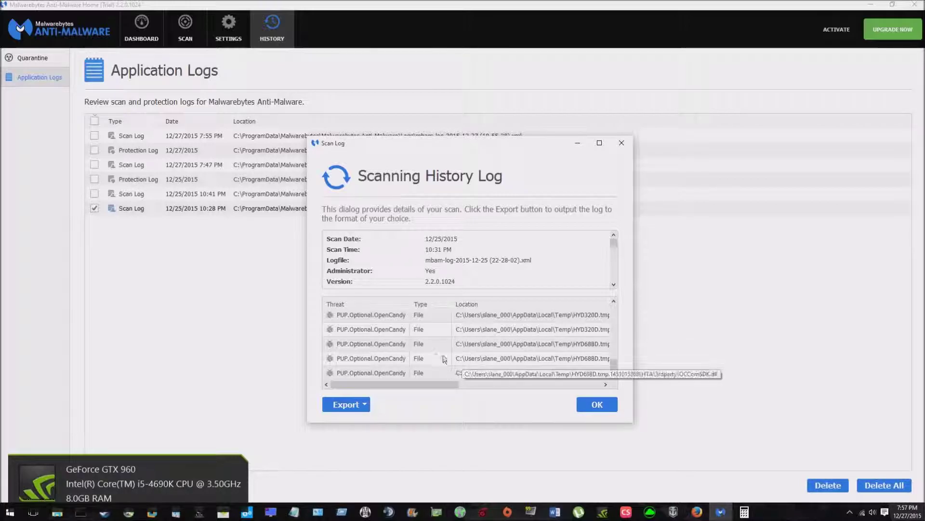
scroll(398, 354, "up", 10)
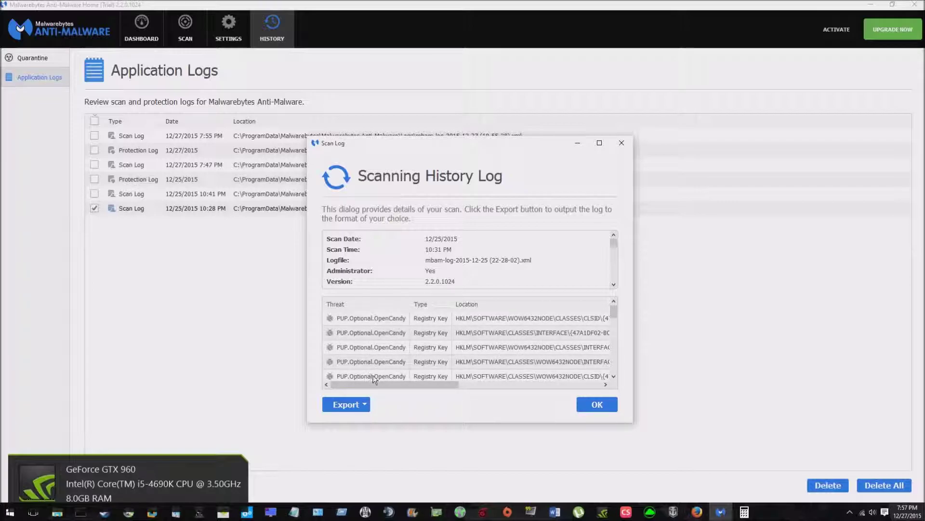
View the log's Export options twice without exporting, then close the log with OK.
left_click(365, 403)
left_click(386, 417)
left_click(365, 404)
left_click(475, 430)
scroll(559, 350, "down", 5)
scroll(530, 337, "up", 5)
left_click(595, 405)
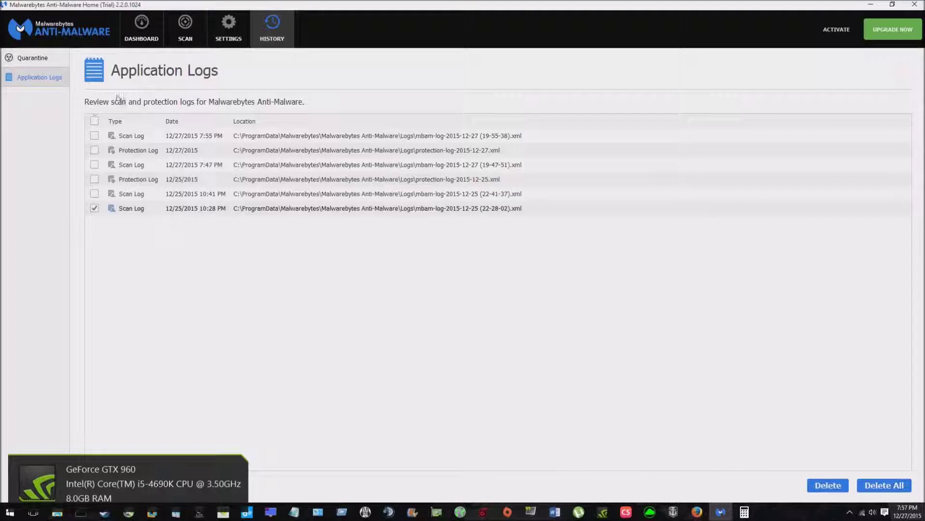
Look through the Quarantine, Settings, Scan and Dashboard pages.
left_click(46, 58)
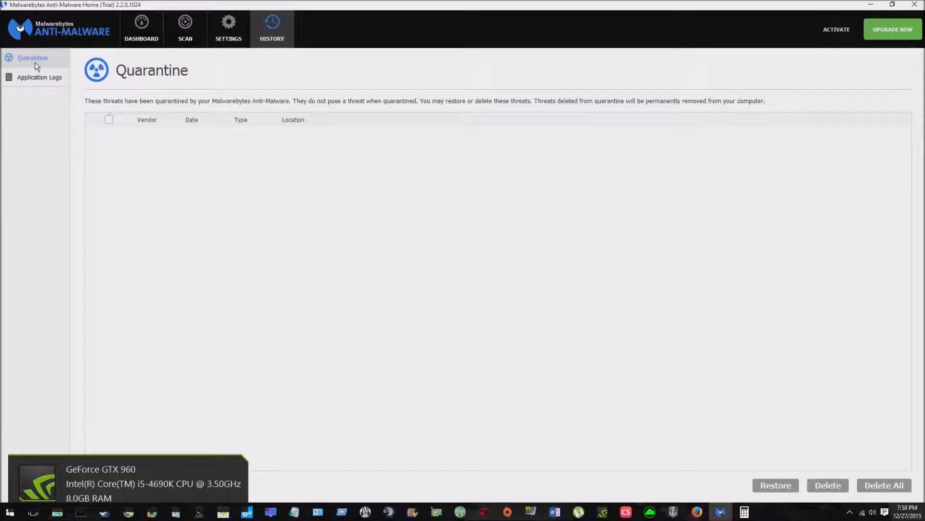
left_click(228, 24)
left_click(187, 24)
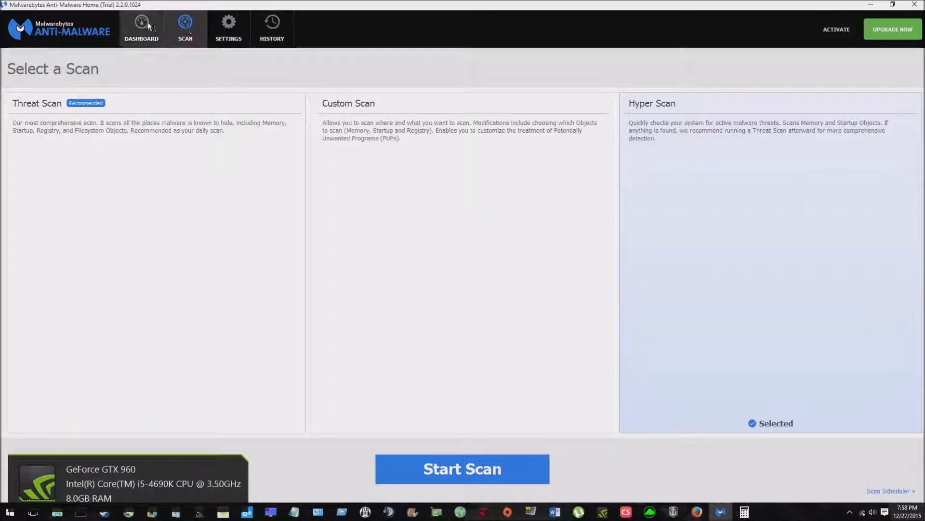
left_click(145, 27)
left_click(228, 26)
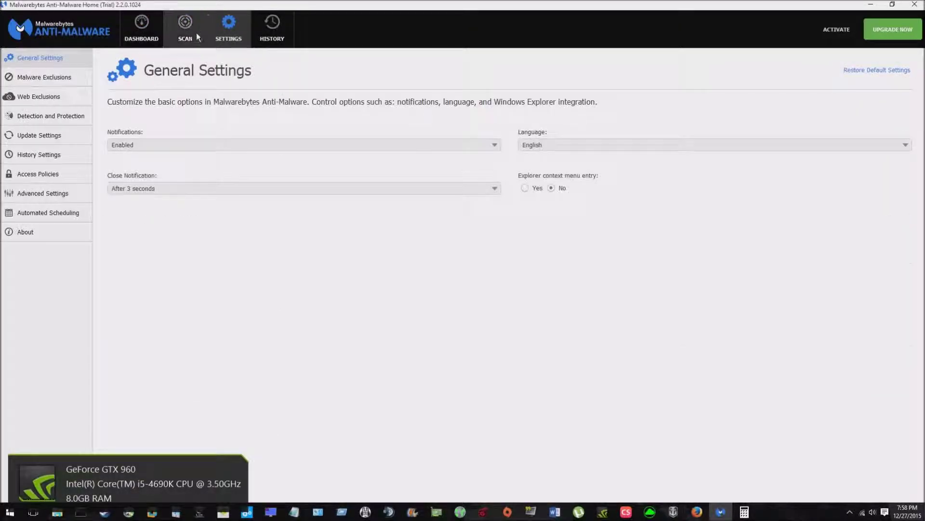
left_click(188, 29)
After checking History and Dashboard, return to Select a Scan and choose Threat Scan instead of Hyper Scan.
left_click(272, 26)
left_click(141, 28)
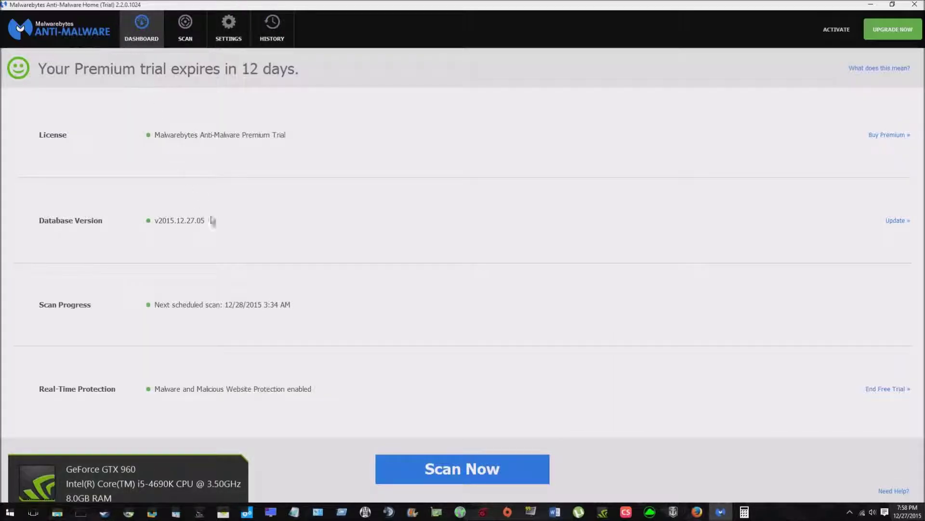
left_click(186, 27)
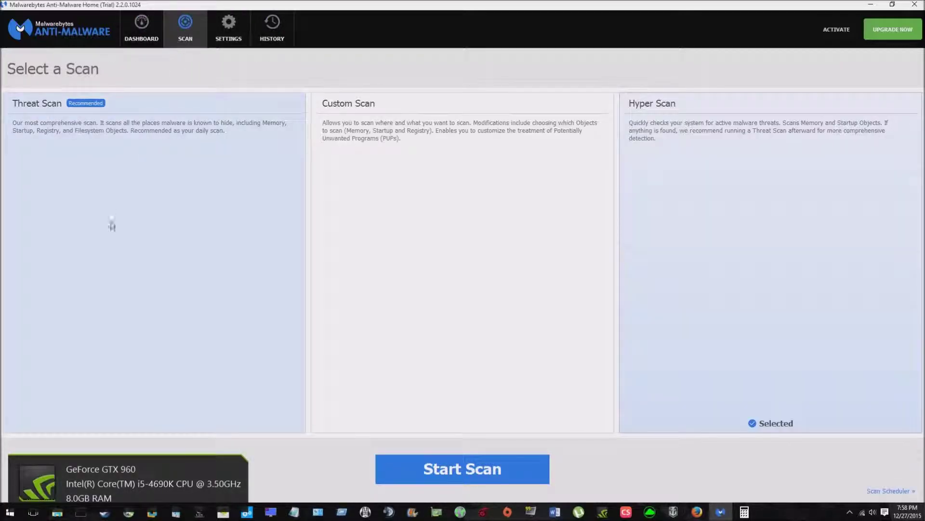
left_click(249, 308)
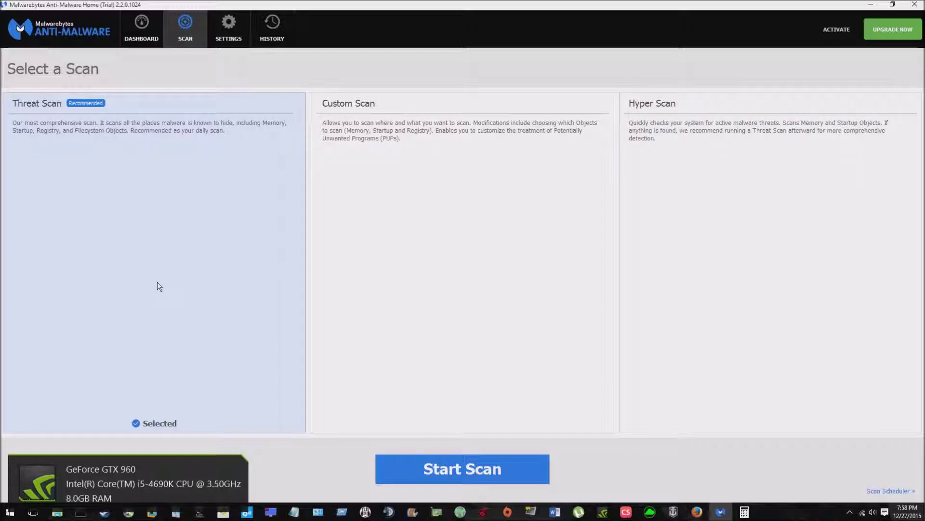